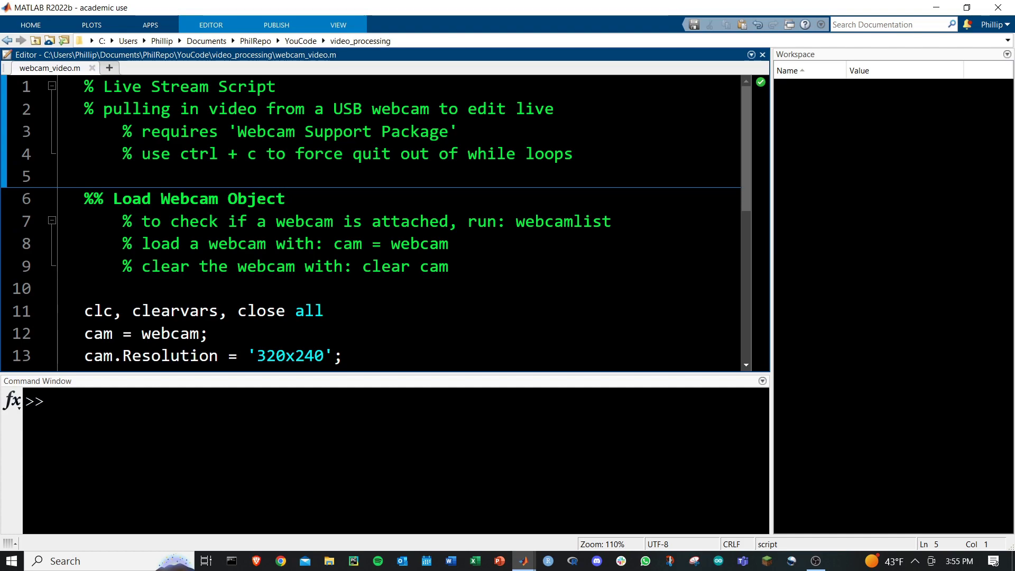
Note the Webcam Support Package requirement, then run the Load Webcam Object section.
left_click_drag(238, 132, 448, 133)
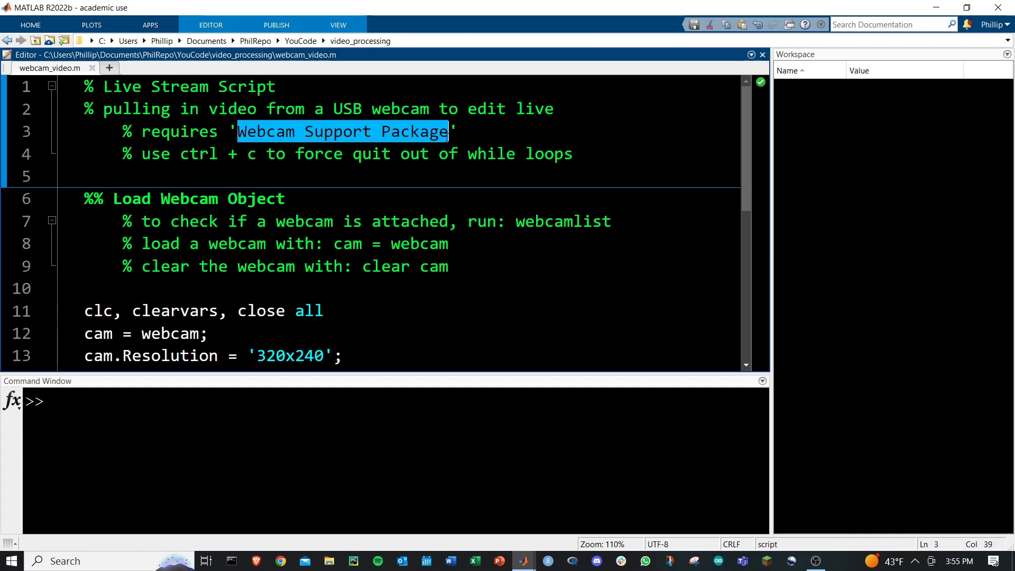
left_click(357, 173)
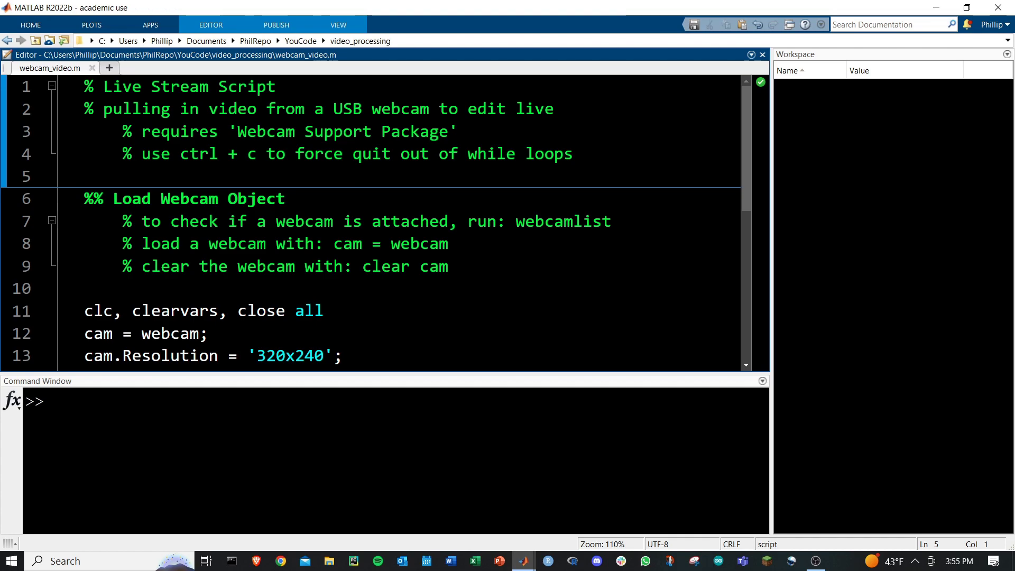
key("Down")
key("Down")
key("Down")
scroll(212, 313, "down", 3)
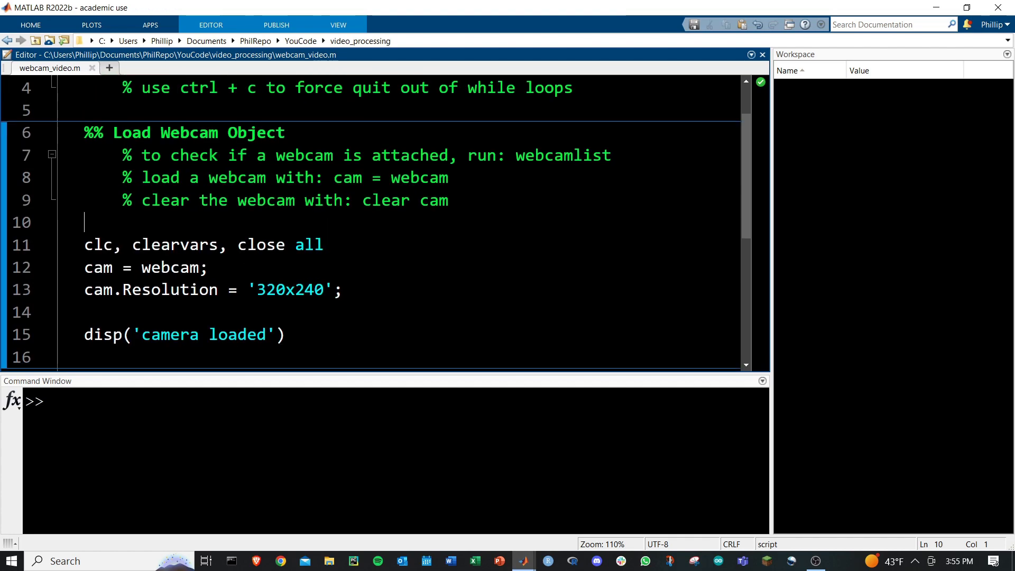
left_click(212, 313)
key("ctrl+Return")
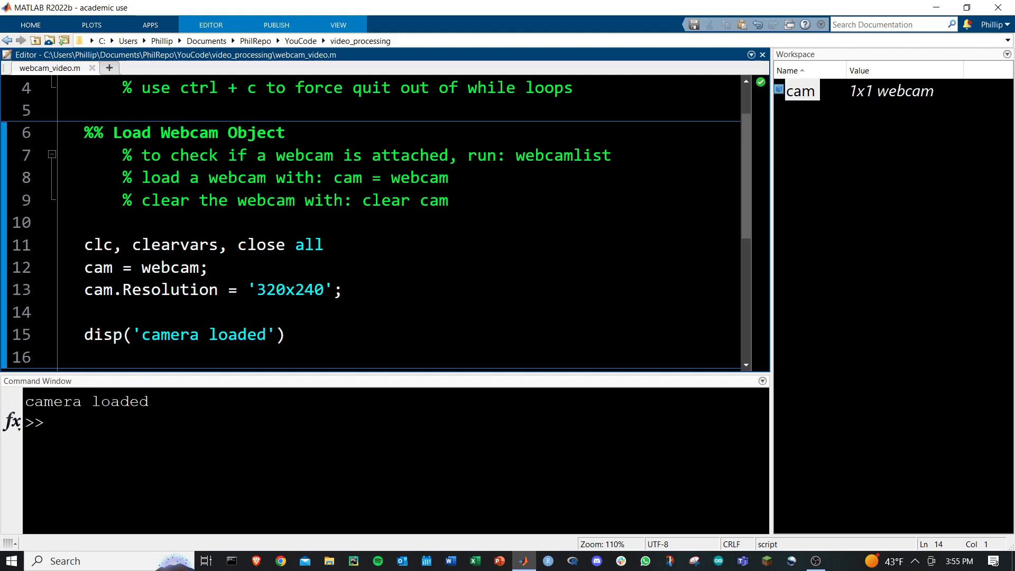
Highlight the webcam call and the cam variable on line 12.
double_click(168, 267)
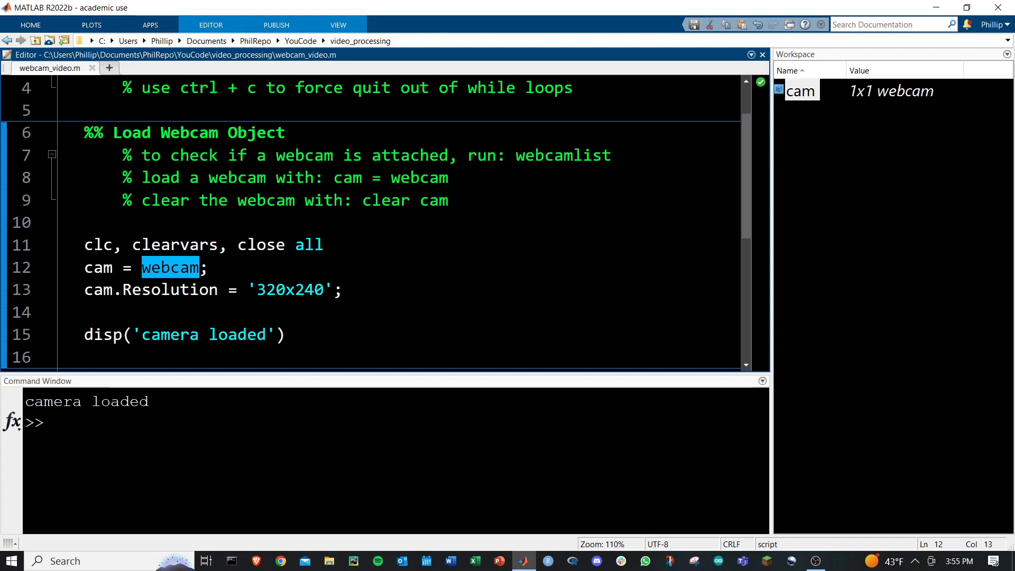
left_click_drag(114, 267, 84, 270)
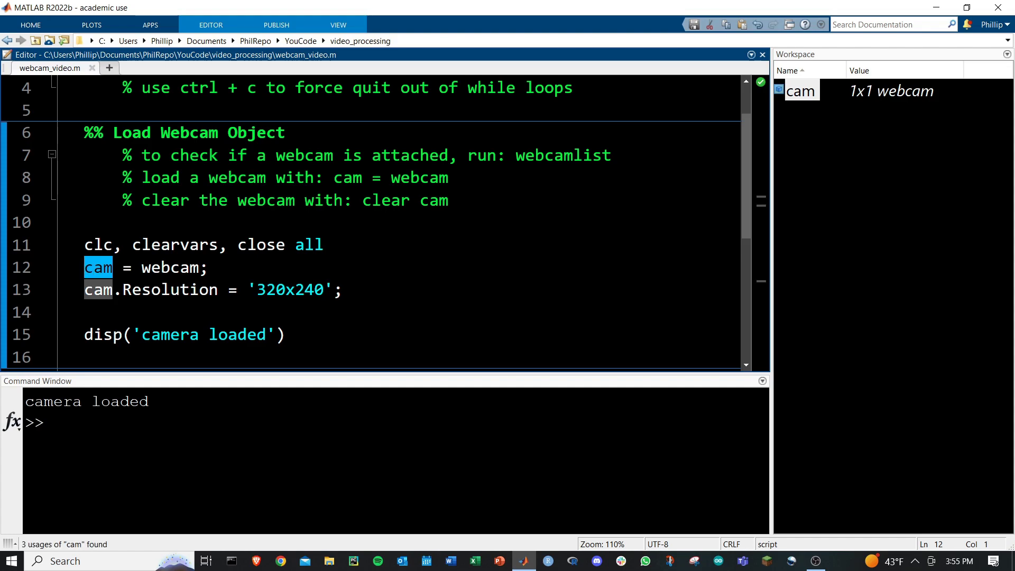
left_click(120, 319)
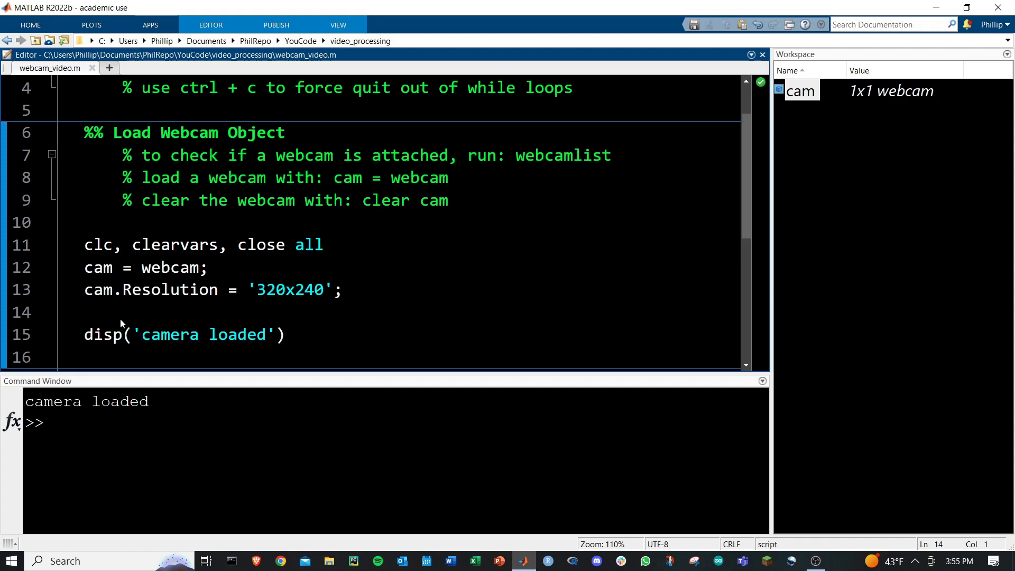
double_click(799, 92)
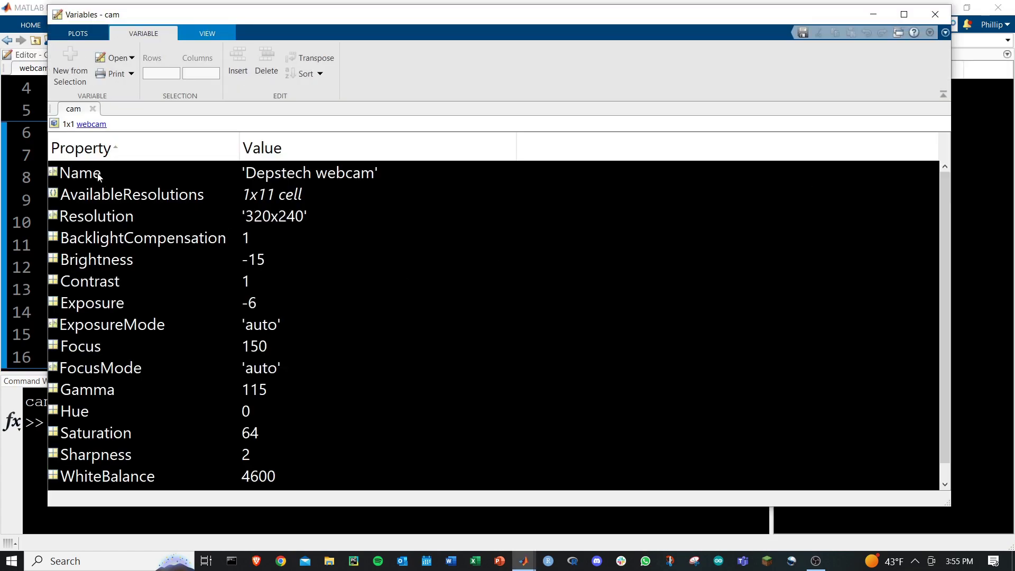
left_click(91, 197)
left_click(95, 240)
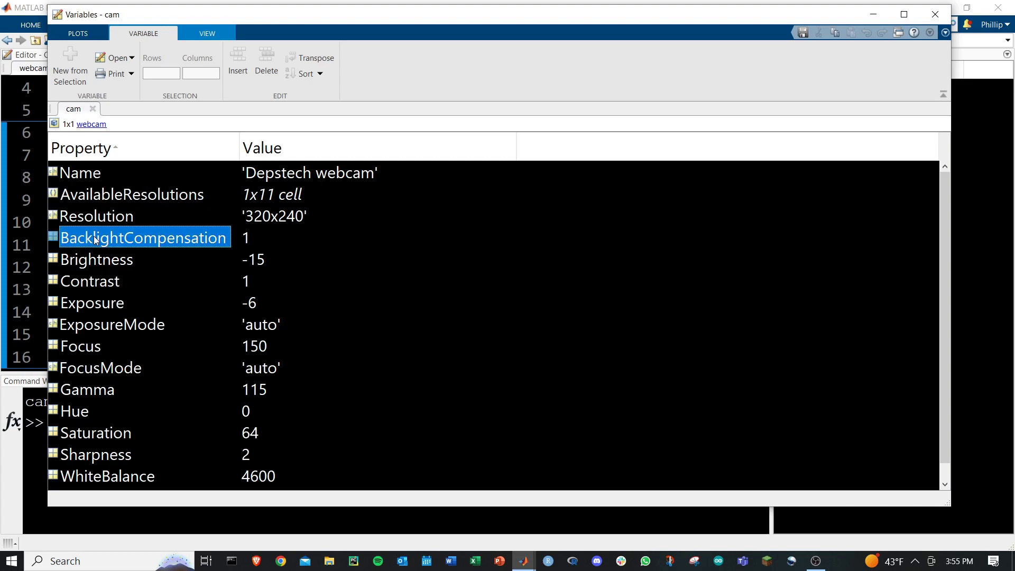
left_click(86, 267)
left_click(93, 306)
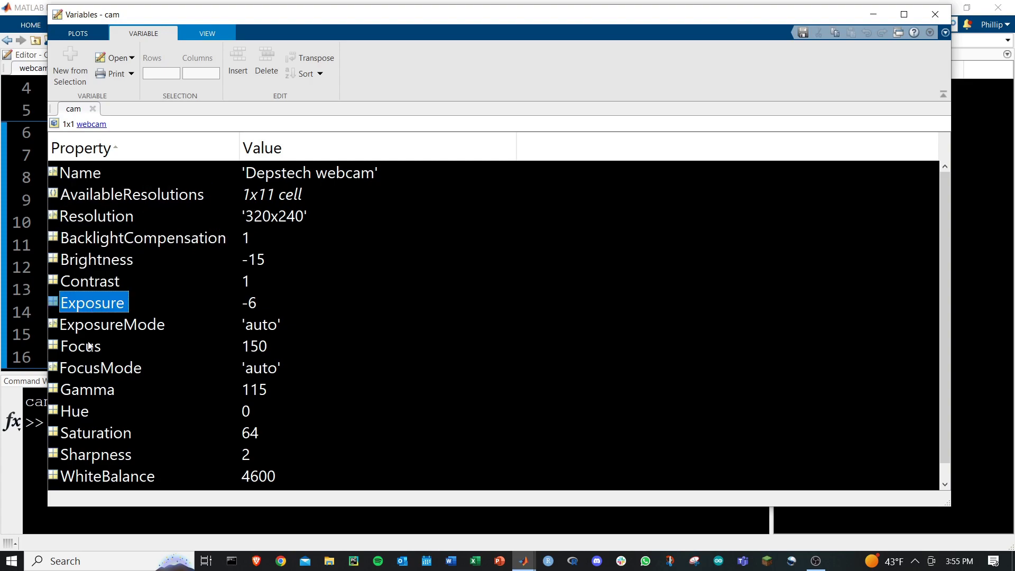
left_click(81, 414)
left_click(70, 437)
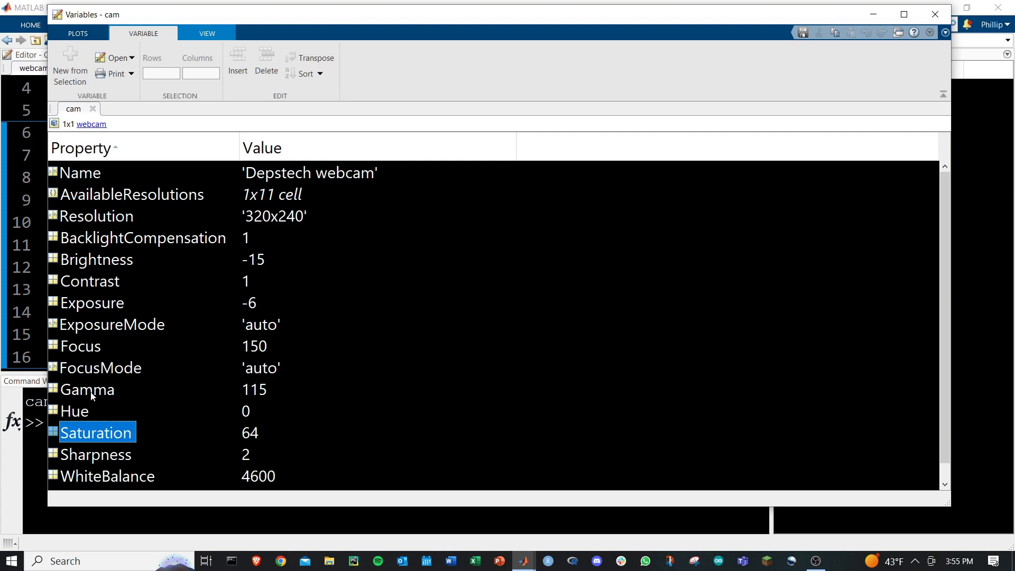
left_click(85, 202)
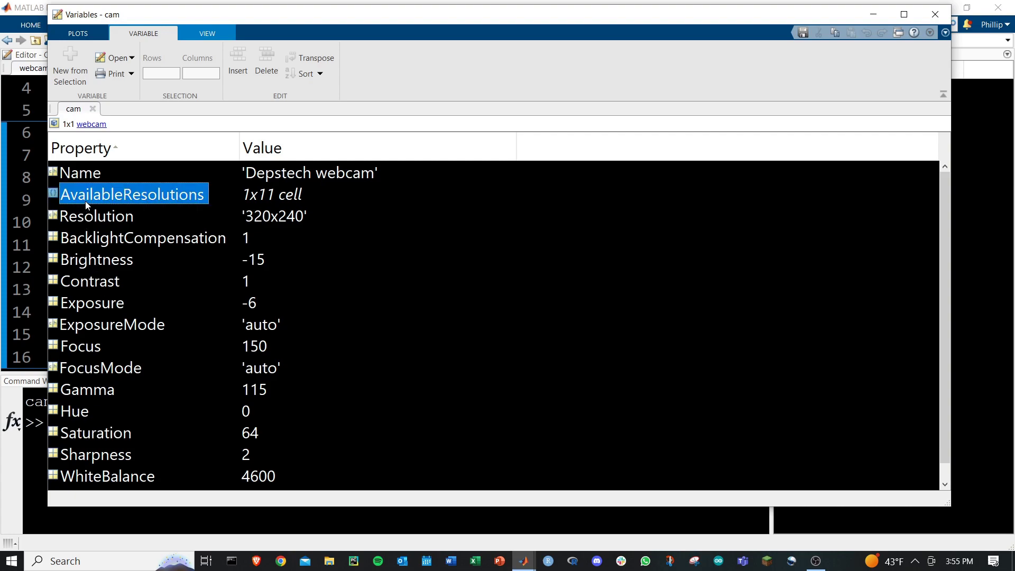
left_click(279, 219)
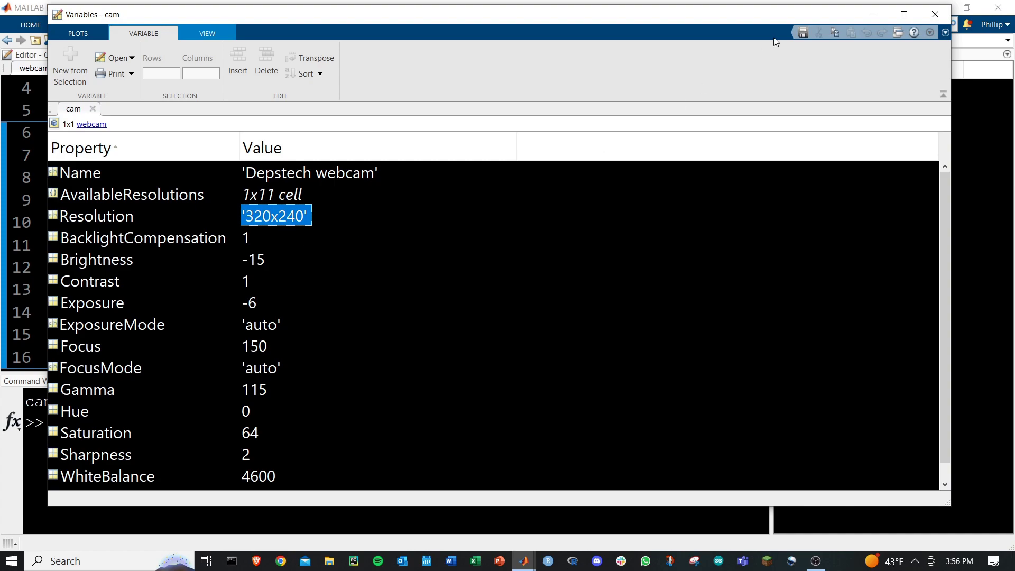
left_click(935, 14)
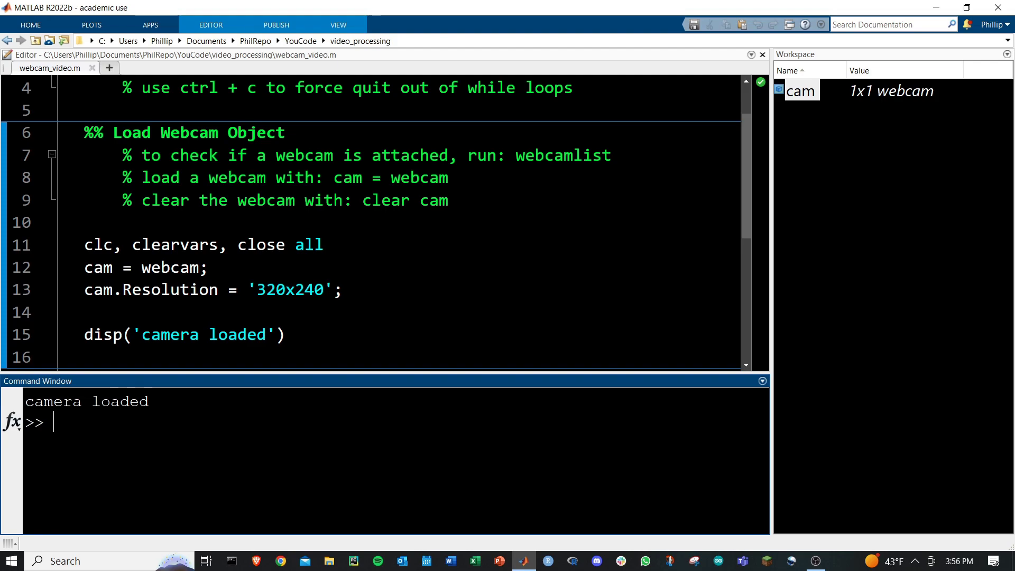
type("cam.A")
type("va")
List cam.AvailableResolutions and highlight the 1920x1080 entry in the output.
key("Tab")
key("Return")
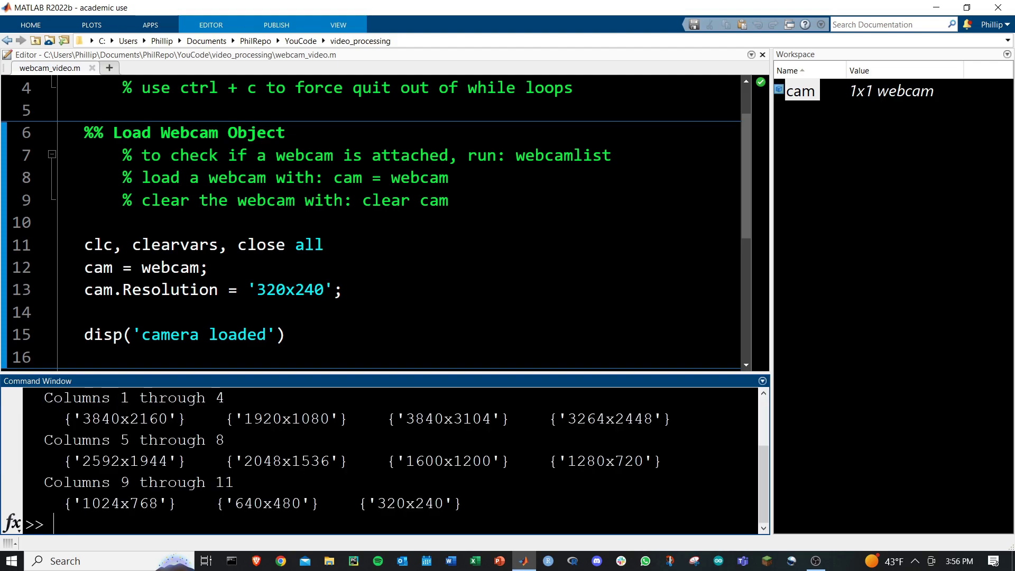
left_click_drag(64, 419, 331, 419)
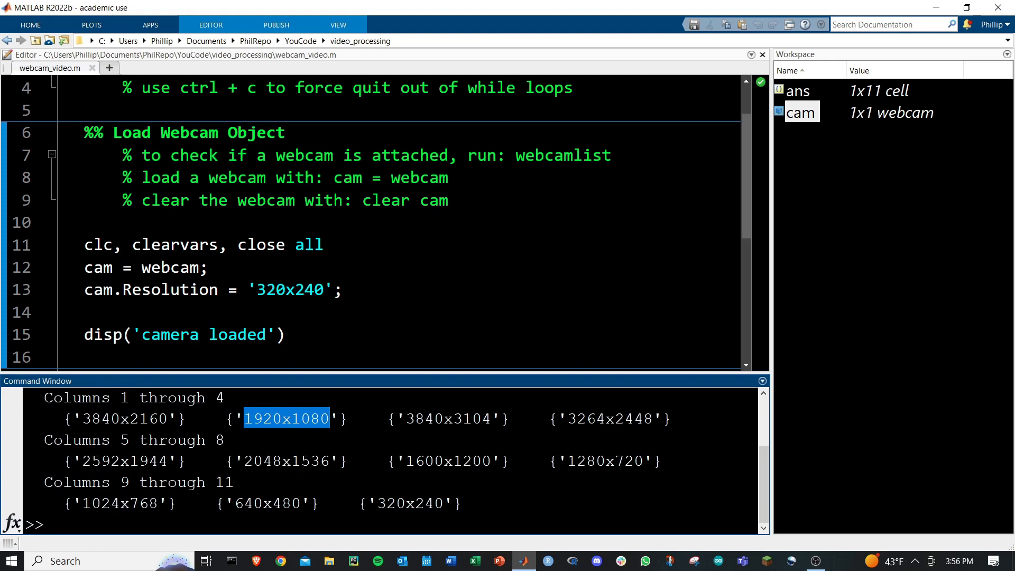
Highlight the resolution value set on line 13 of the script.
left_click(95, 289)
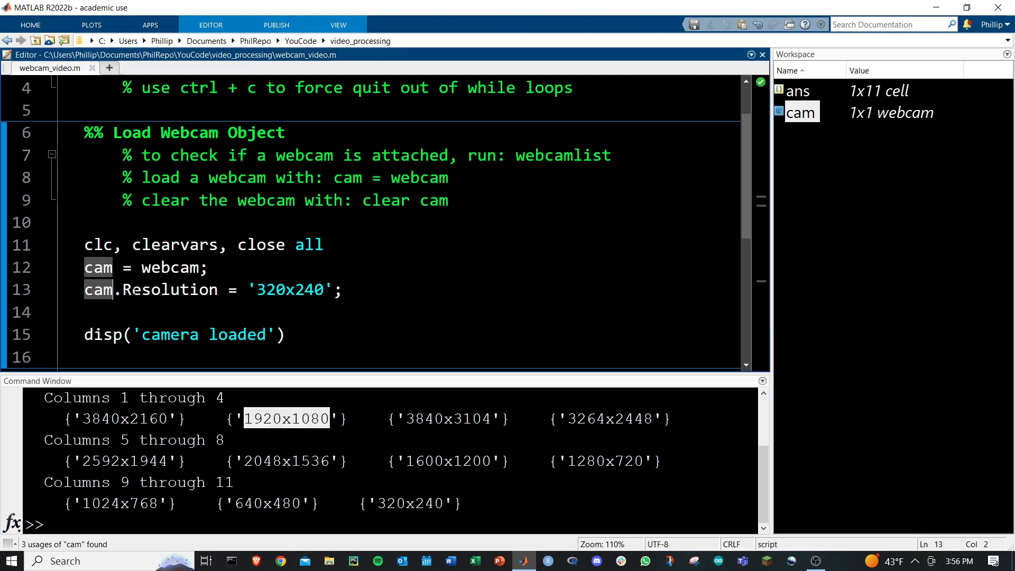
left_click_drag(113, 289, 335, 290)
left_click(346, 295)
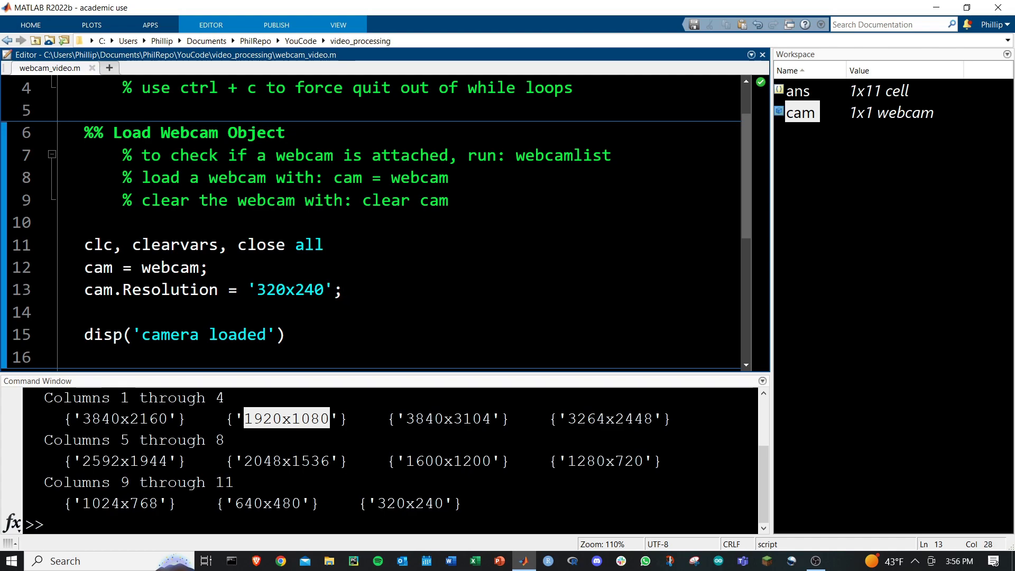
left_click(335, 316)
scroll(335, 316, "down", 2)
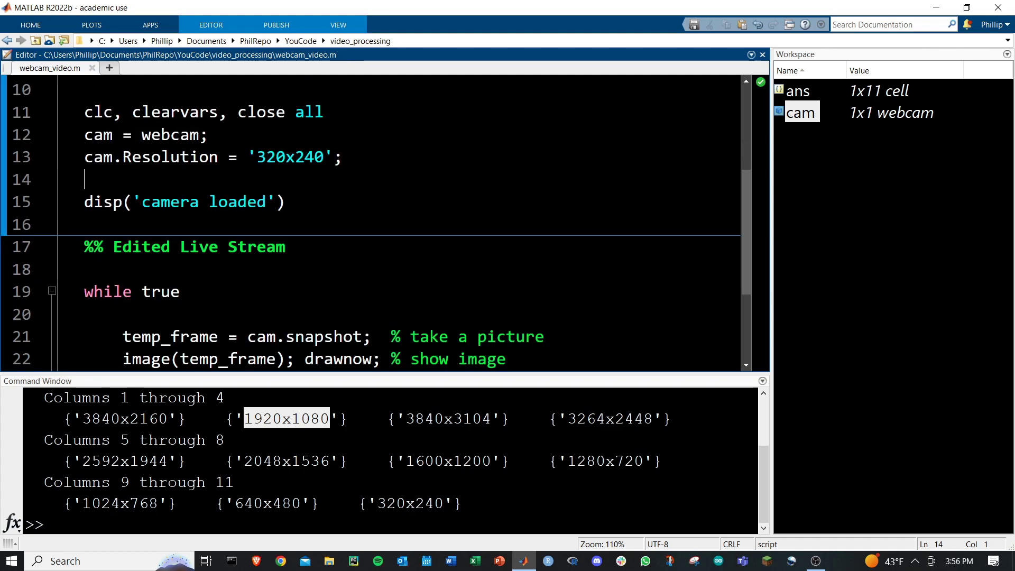
scroll(372, 222, "down", 1)
scroll(372, 222, "down", 1)
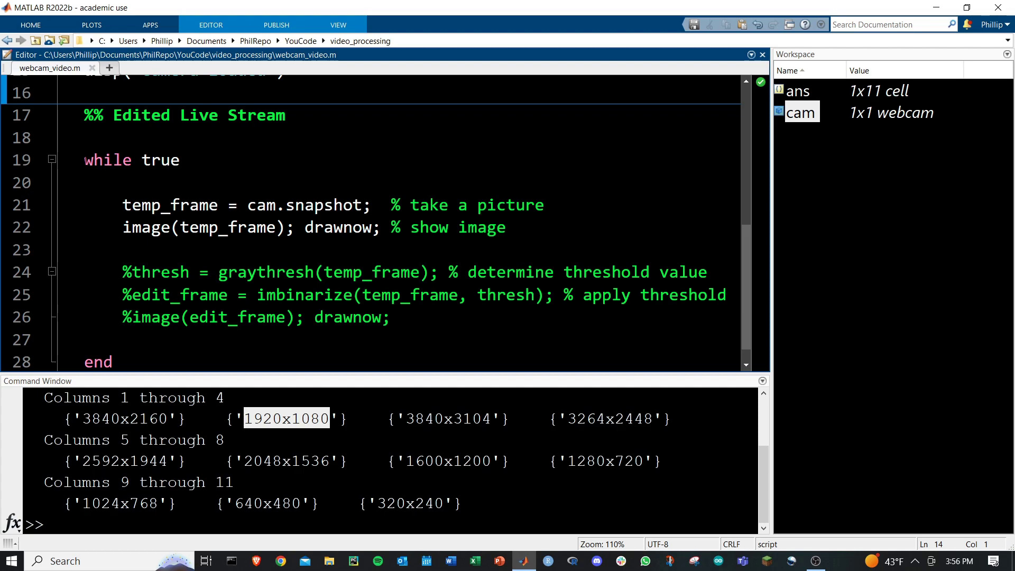
left_click_drag(84, 159, 171, 159)
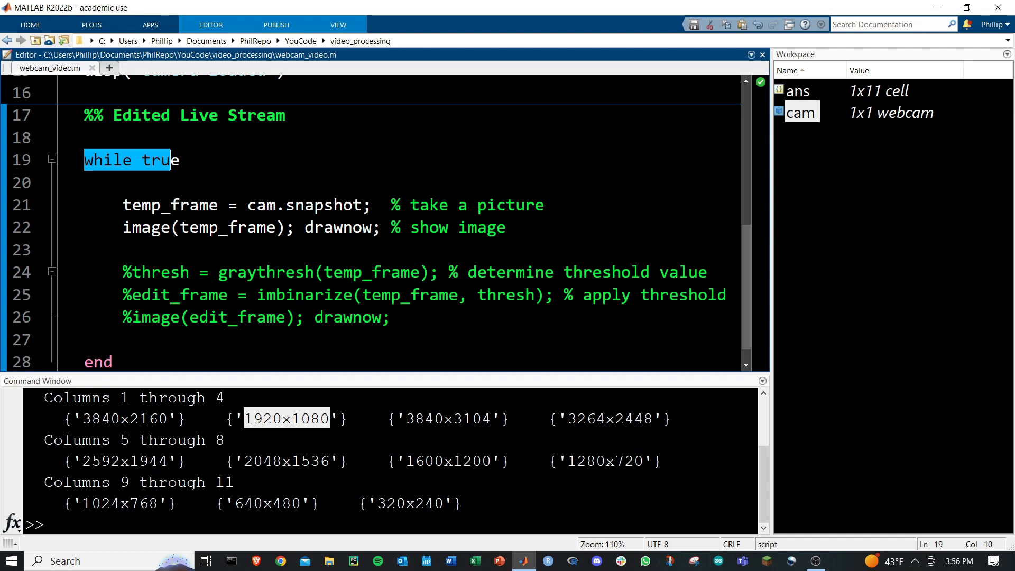
left_click(126, 206)
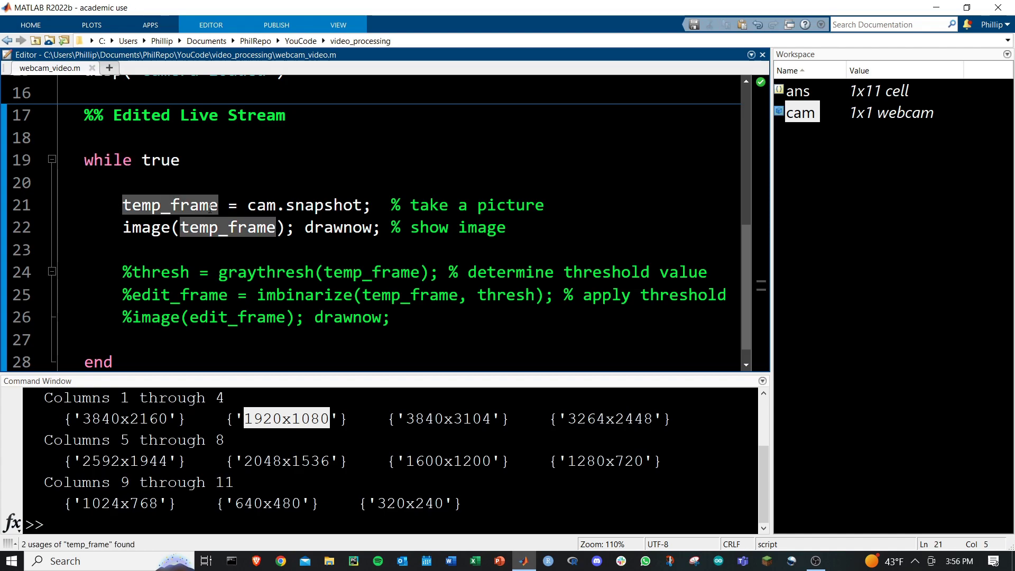
left_click(256, 204)
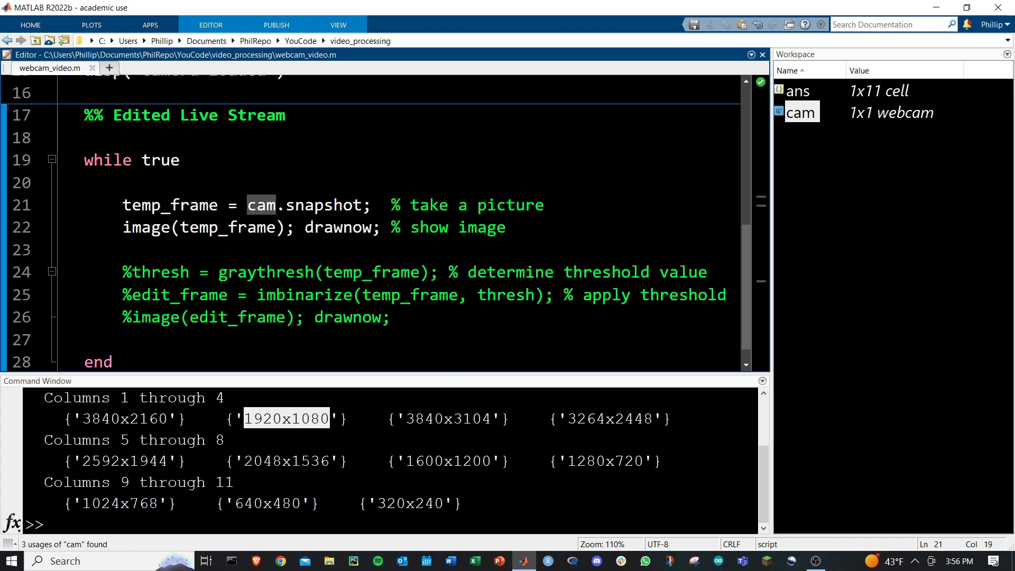
left_click_drag(277, 204, 363, 206)
key("Left")
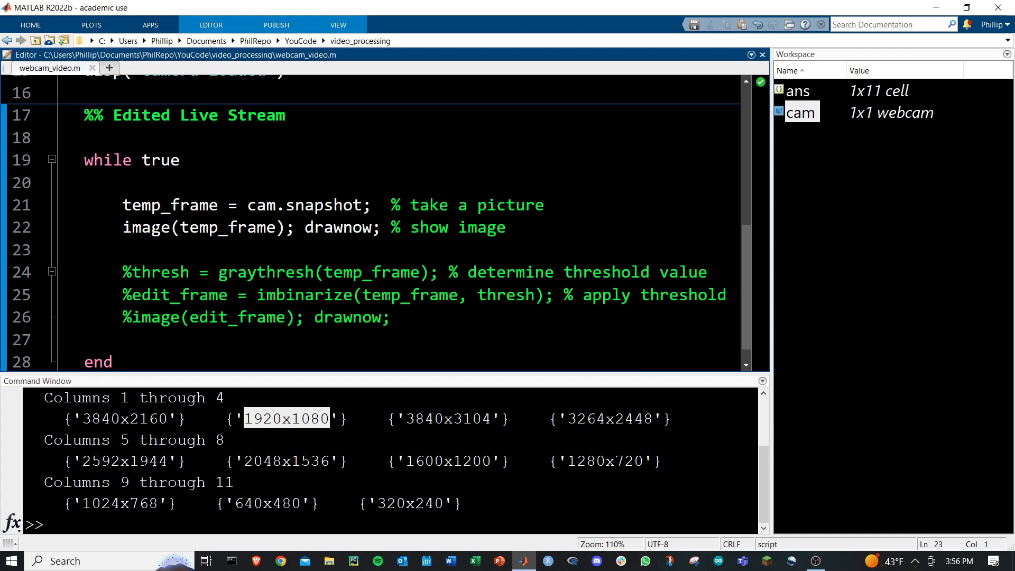
double_click(159, 228)
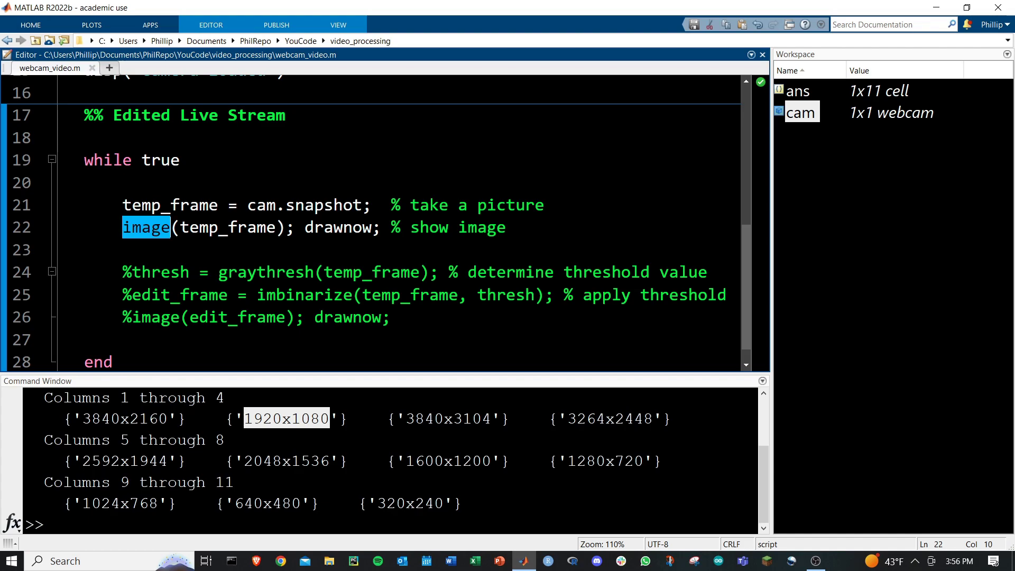
double_click(321, 237)
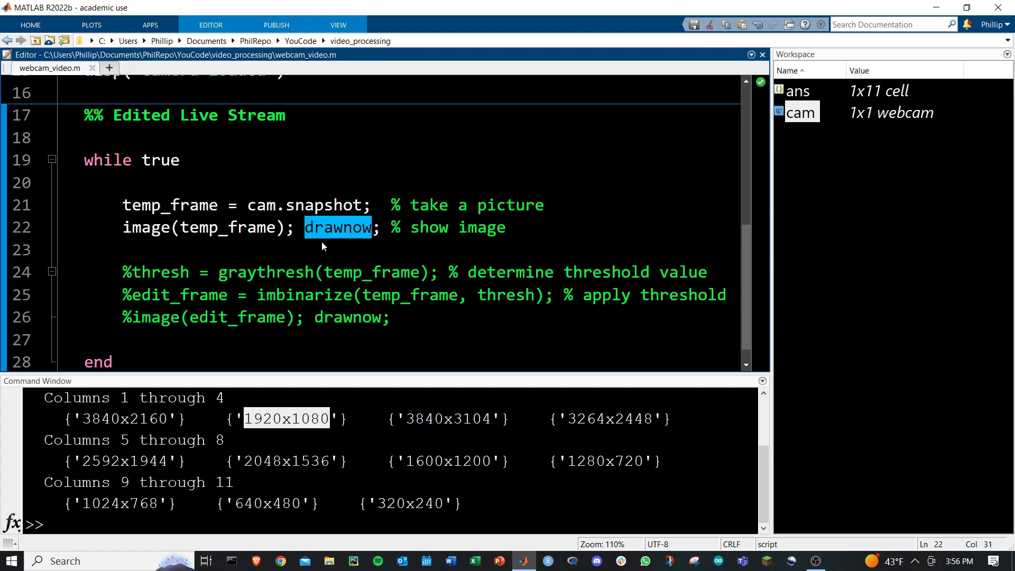
left_click(85, 250)
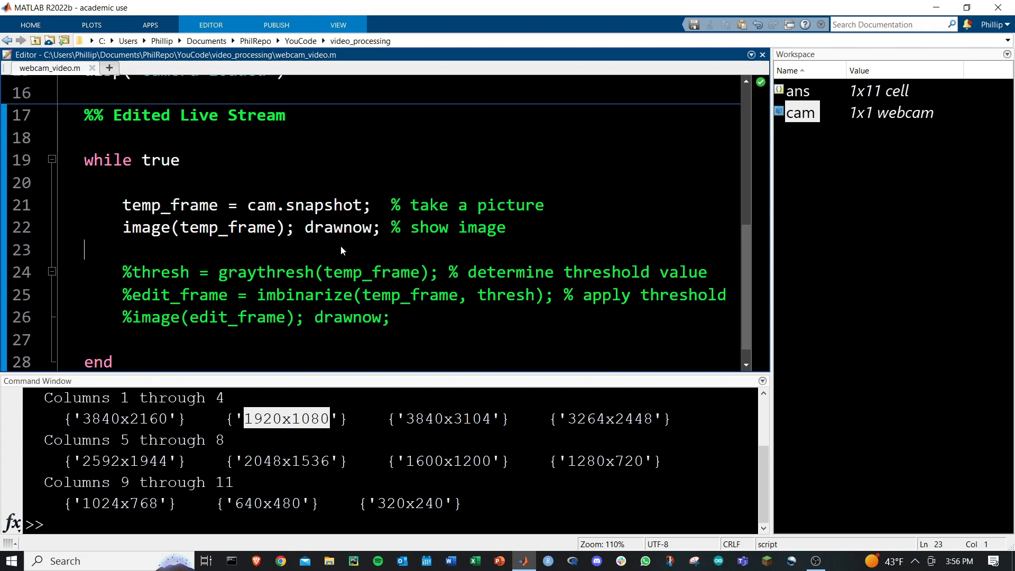
Run the live-stream script with F5 to stream webcam frames into Figure 1.
key("F5")
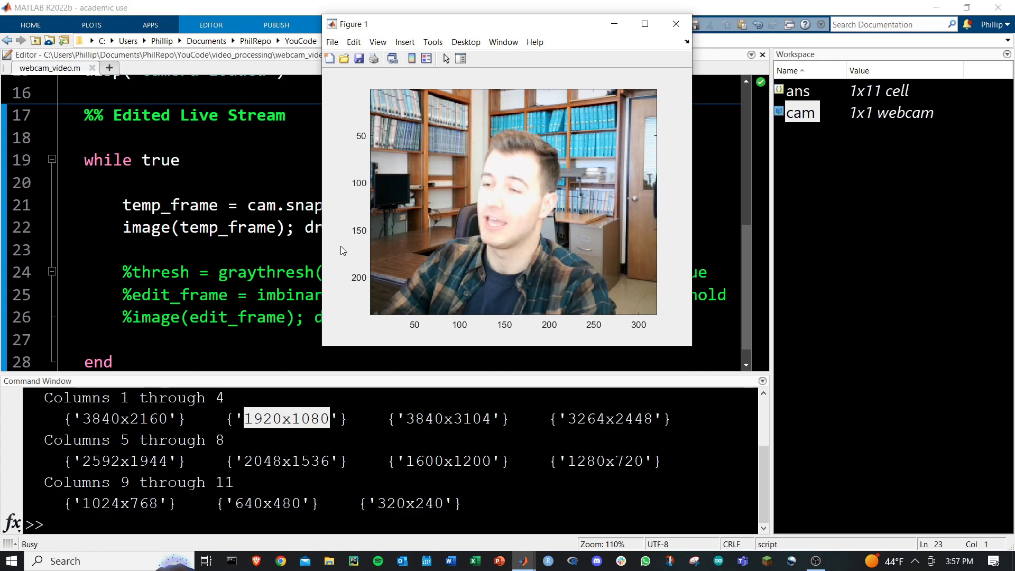
Stop the running webcam loop with Ctrl+C in the Command Window.
left_click(238, 520)
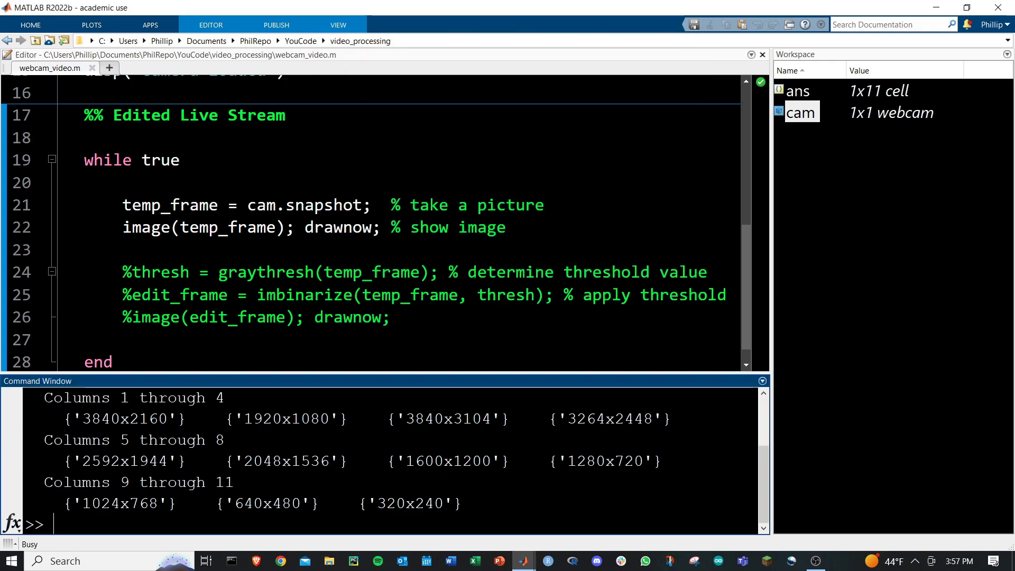
key("ctrl+c")
key("Return")
key("Return")
key("Return")
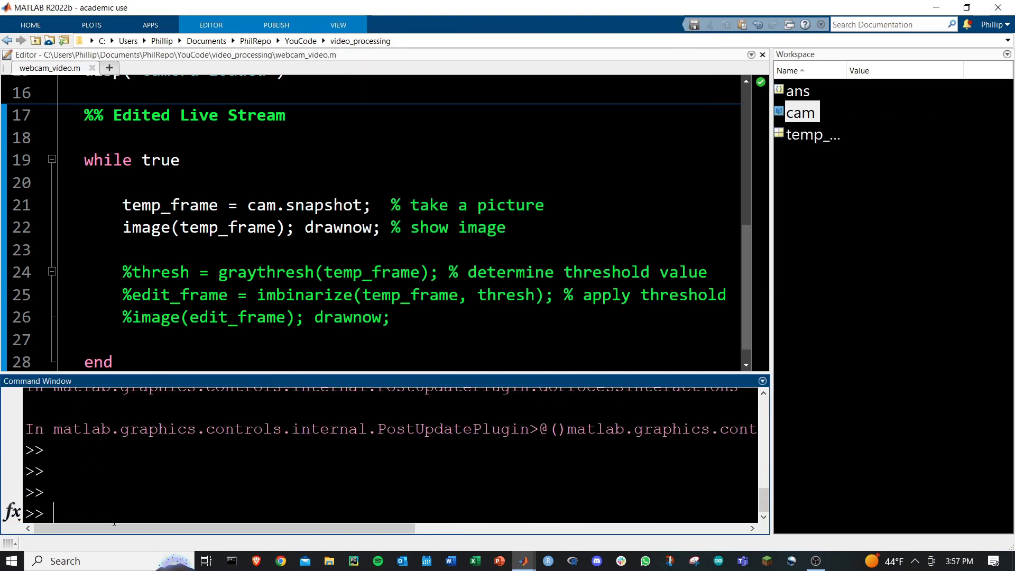
key("ctrl+c")
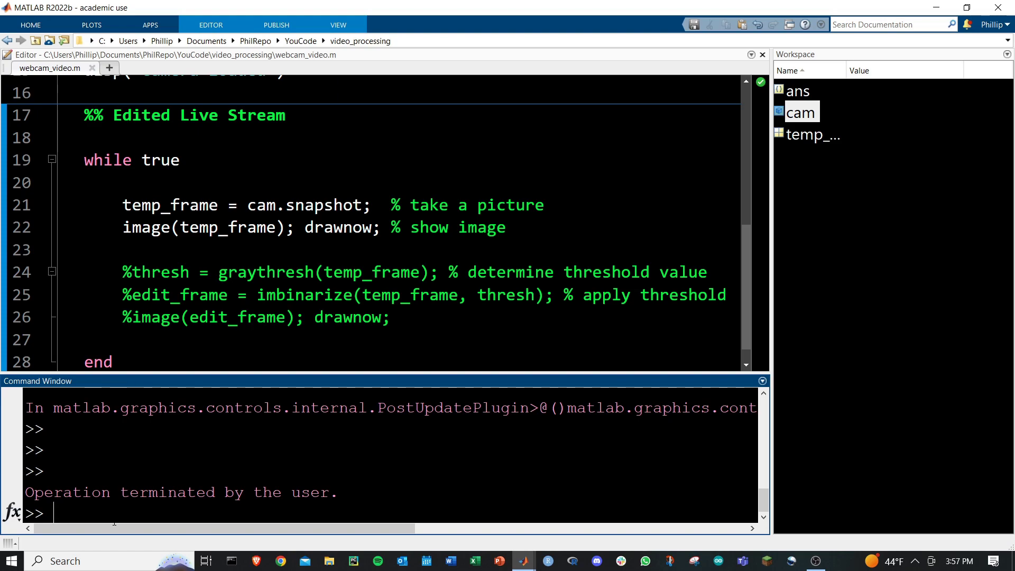
type("1+")
type("1")
Evaluate the test calculation 1+1 and mark its result of 2.
key("Return")
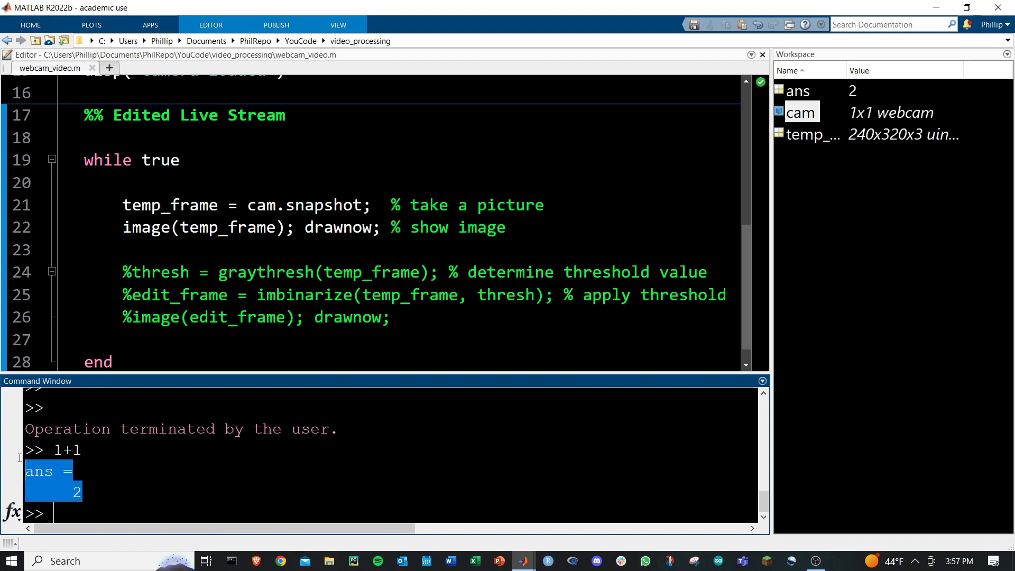
left_click_drag(81, 492, 24, 450)
left_click(81, 492)
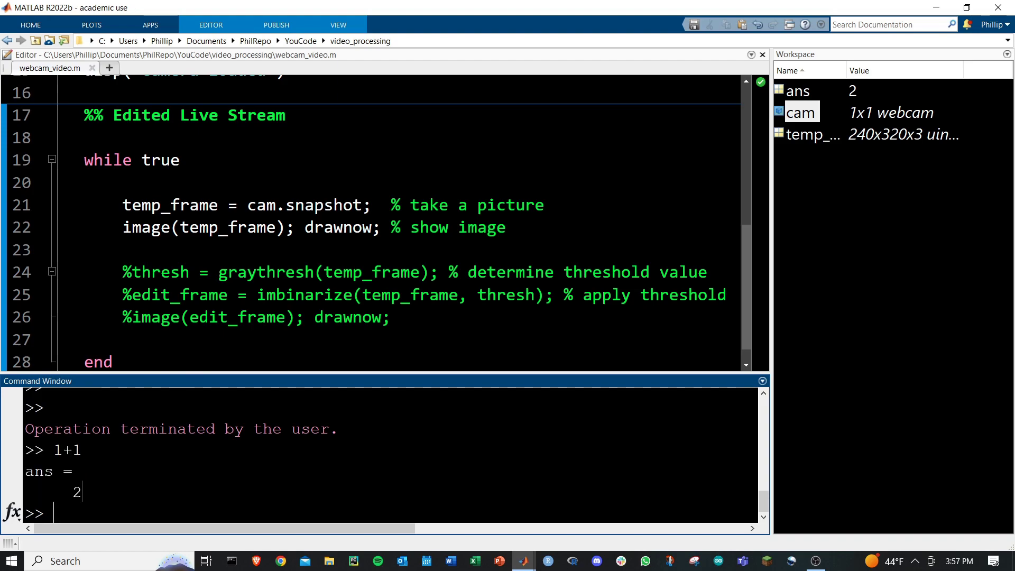
Uncomment the graythresh, imbinarize and edited-frame display lines.
left_click(114, 361)
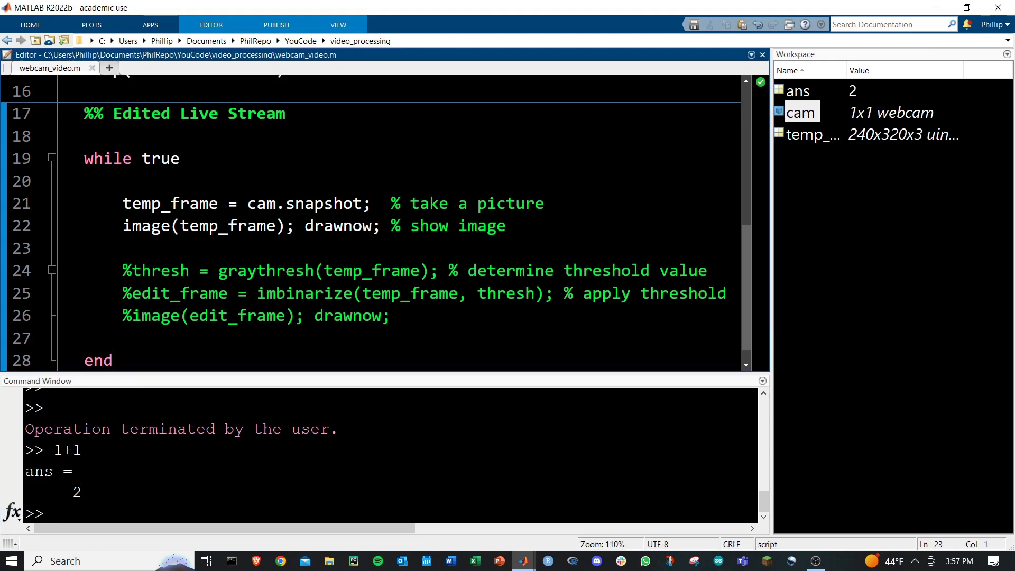
left_click(132, 271)
key("BackSpace")
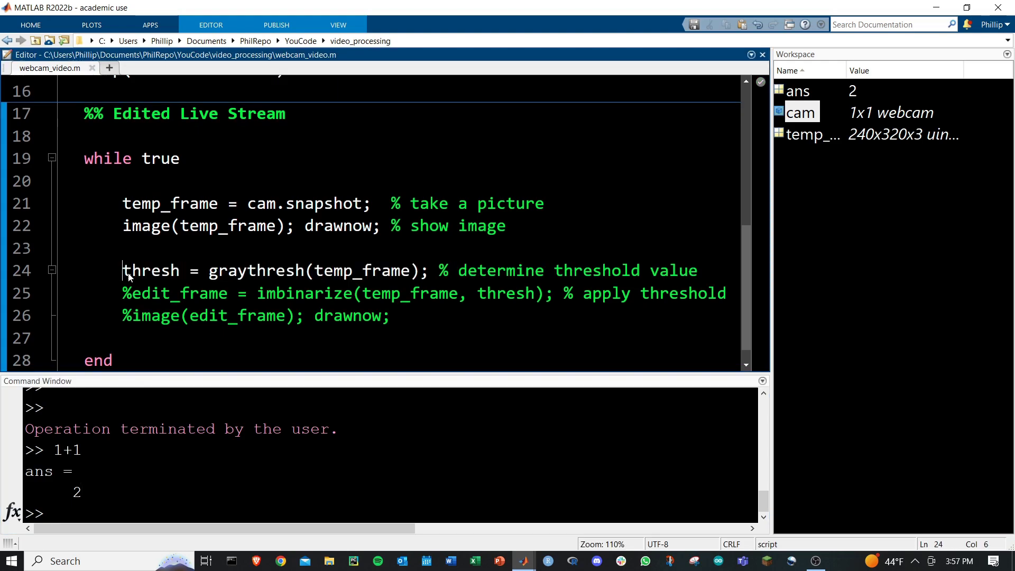
key("Down")
key("Delete")
key("Down")
key("Delete")
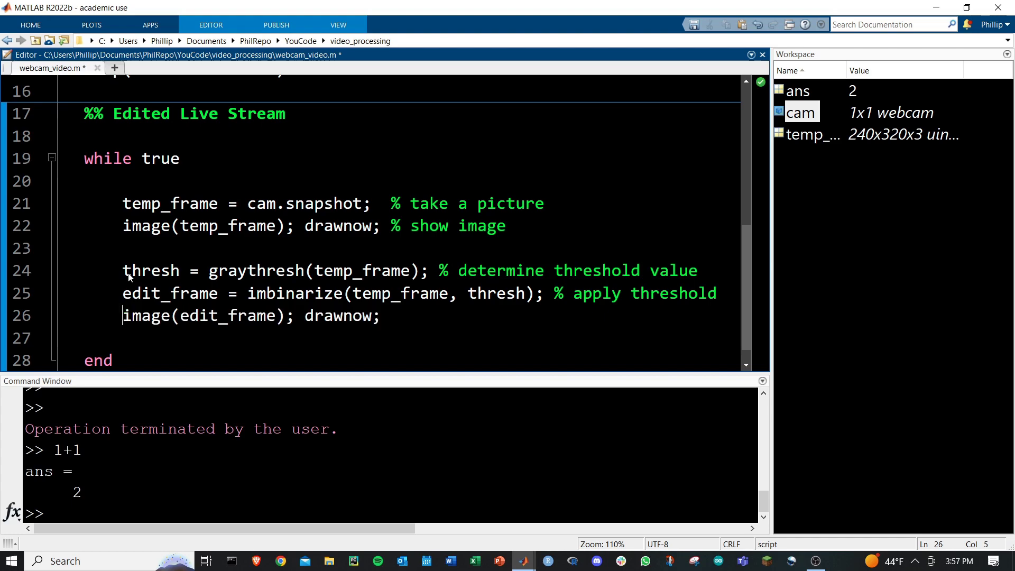
Comment out the raw image display line and run the thresholding section.
key("Up")
key("Up")
key("Up")
key("Up")
type("%")
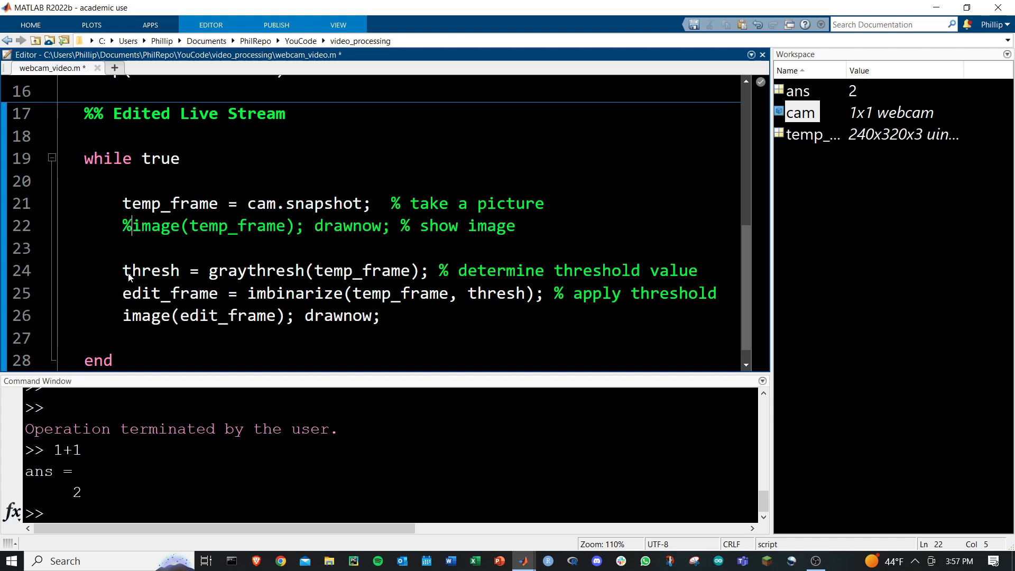
key("Down")
left_click_drag(181, 316, 381, 316)
left_click(380, 317)
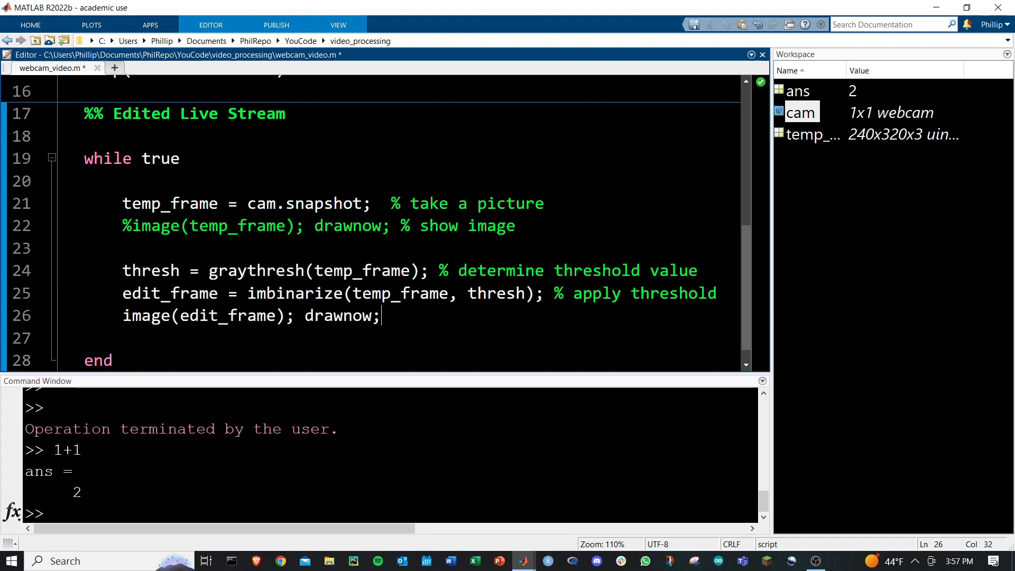
key("ctrl+Return")
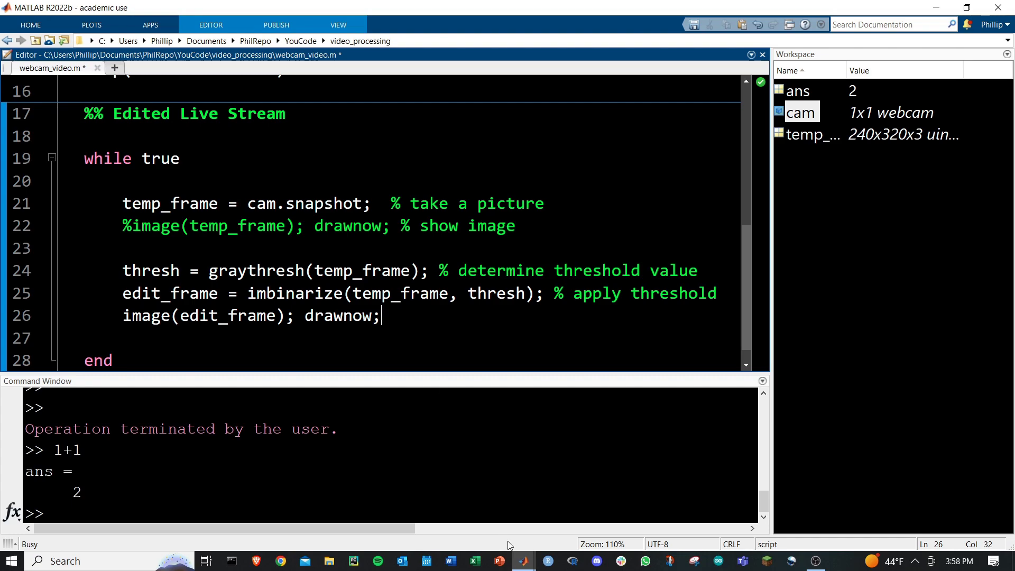
mouse_move(523, 561)
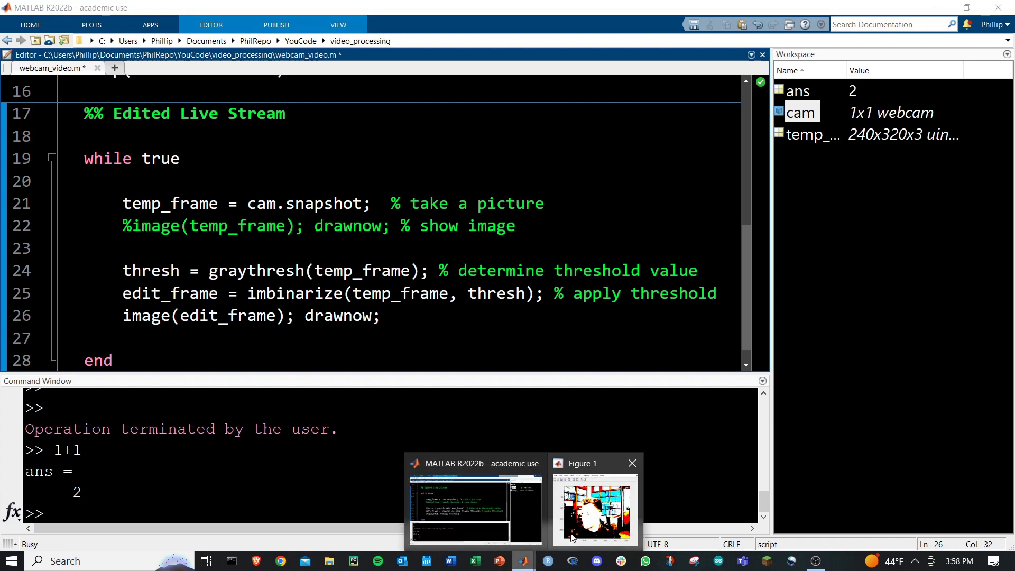
Bring Figure 1 forward from the taskbar to view the binarized webcam stream.
left_click(572, 538)
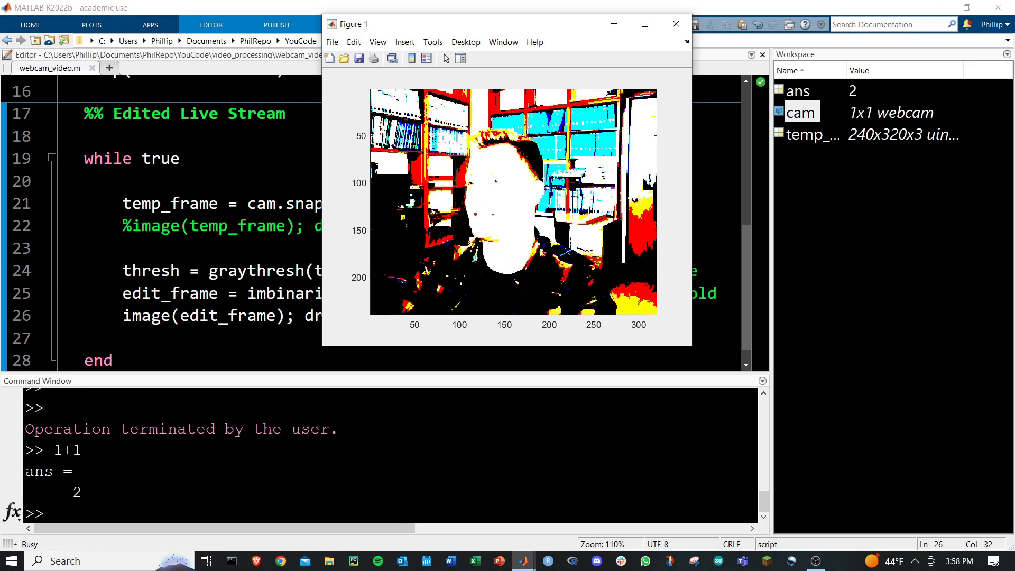